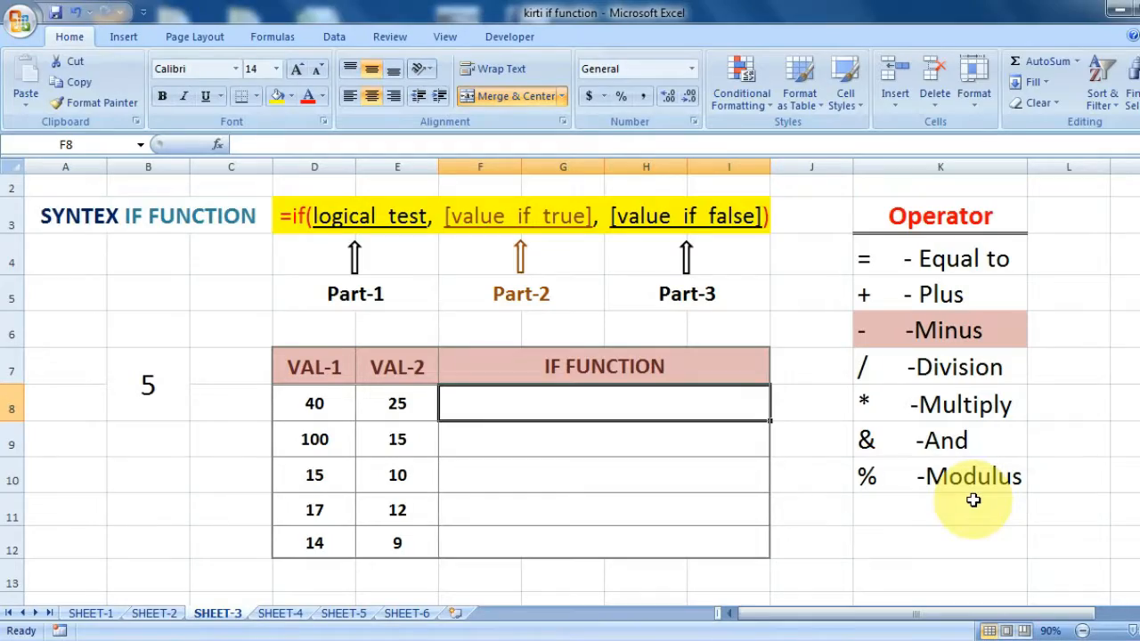
Step: Examine the Minus operator entry, the VAL-1 and VAL-2 headers, and the pair of values in row 8
{"action": "left_click", "coordinate": [969, 322]}
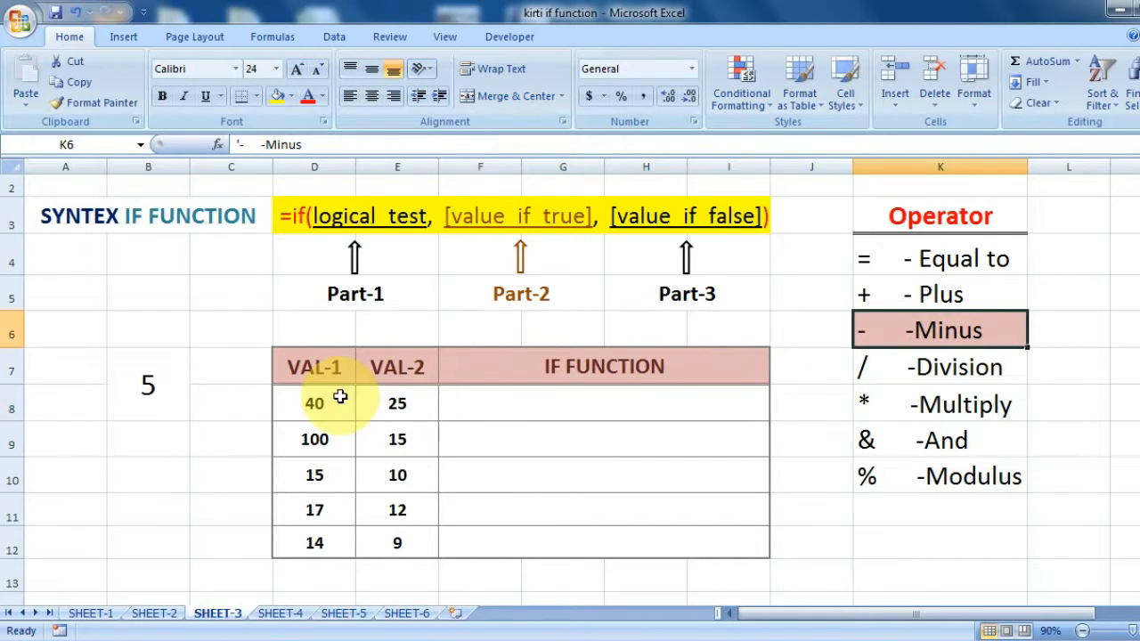
{"action": "left_click", "coordinate": [320, 374]}
{"action": "left_click", "coordinate": [412, 365]}
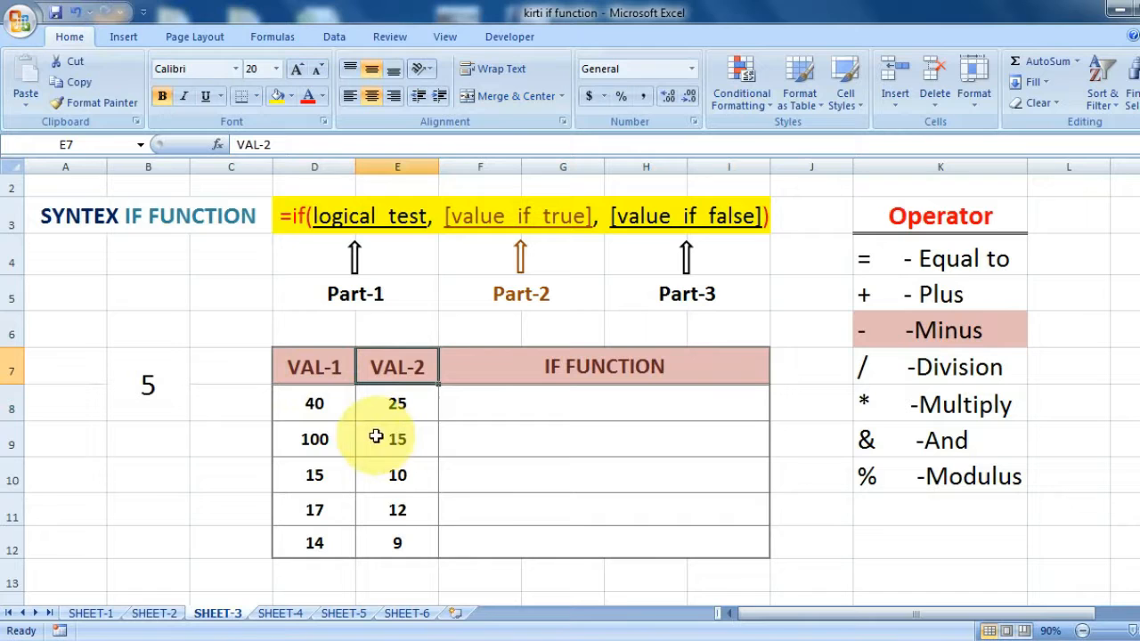
{"action": "left_click", "coordinate": [337, 405]}
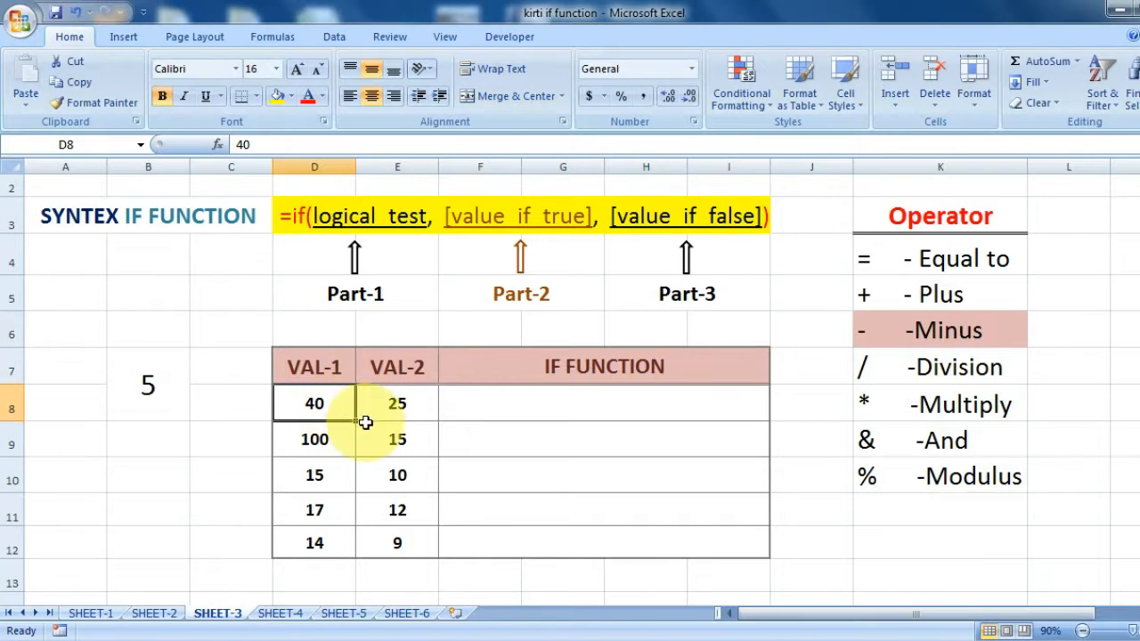
{"action": "left_click", "coordinate": [412, 406]}
{"action": "key", "text": "Left"}
{"action": "key", "text": "Left"}
{"action": "key", "text": "Left"}
{"action": "left_click", "coordinate": [342, 414]}
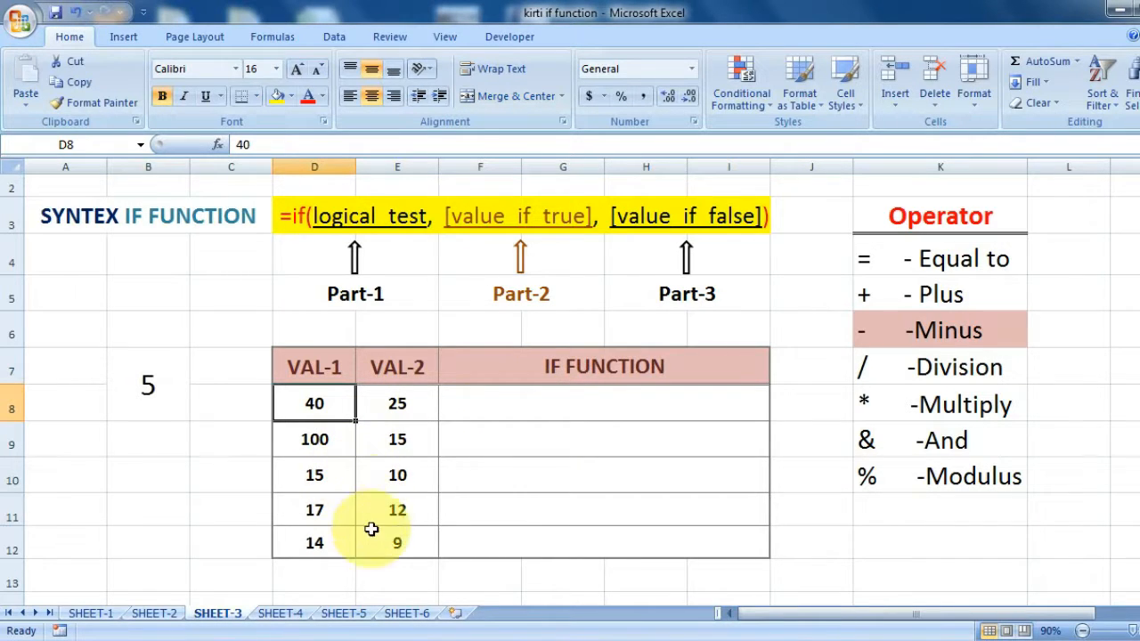
Step: Begin an IF formula in F8 with the logical test D8-E8=5
{"action": "double_click", "coordinate": [604, 408]}
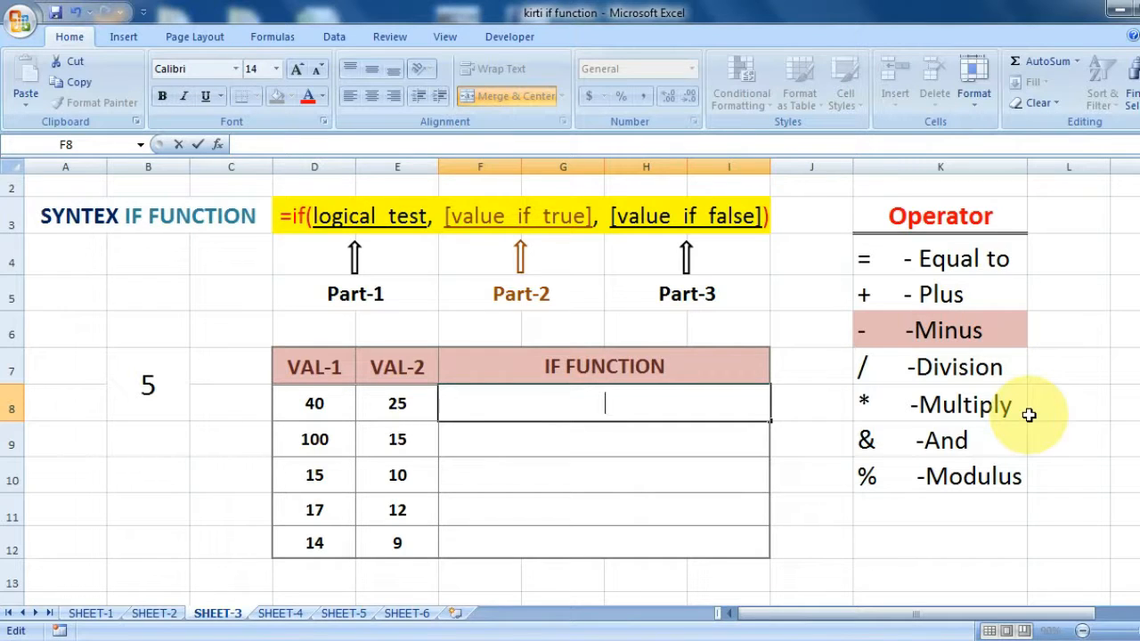
{"action": "type", "text": "=if"}
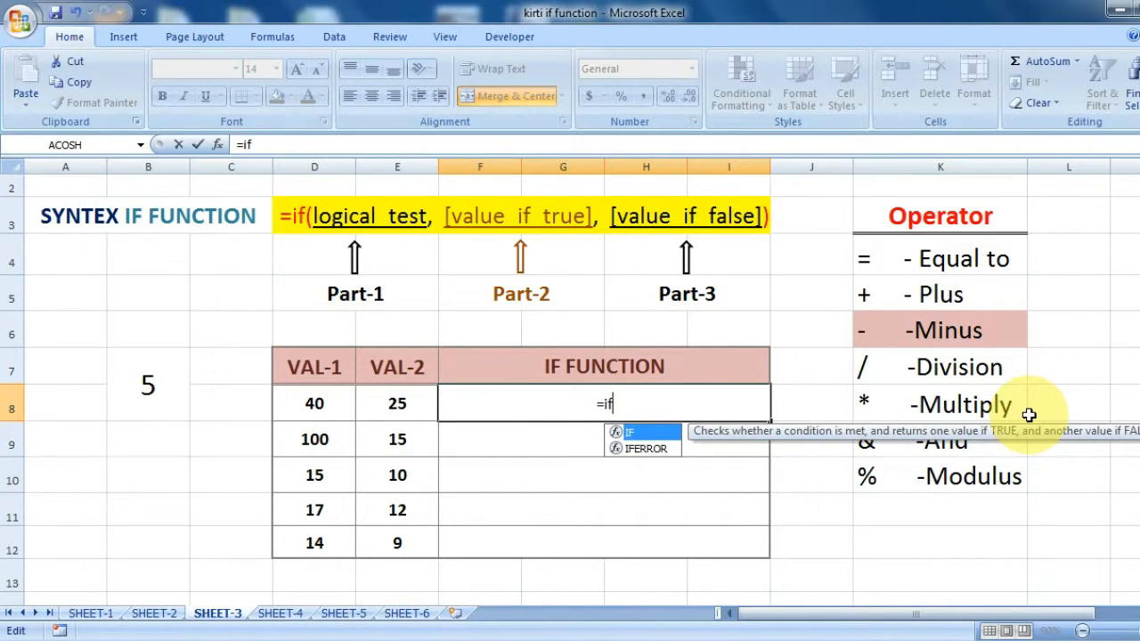
{"action": "type", "text": "("}
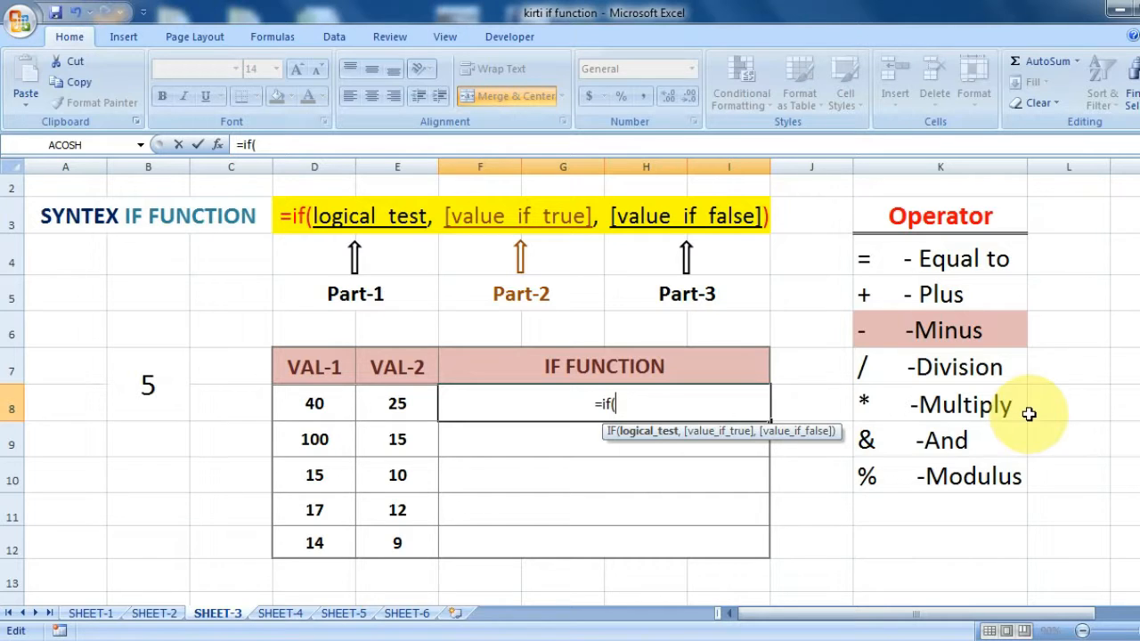
{"action": "left_click", "coordinate": [329, 402]}
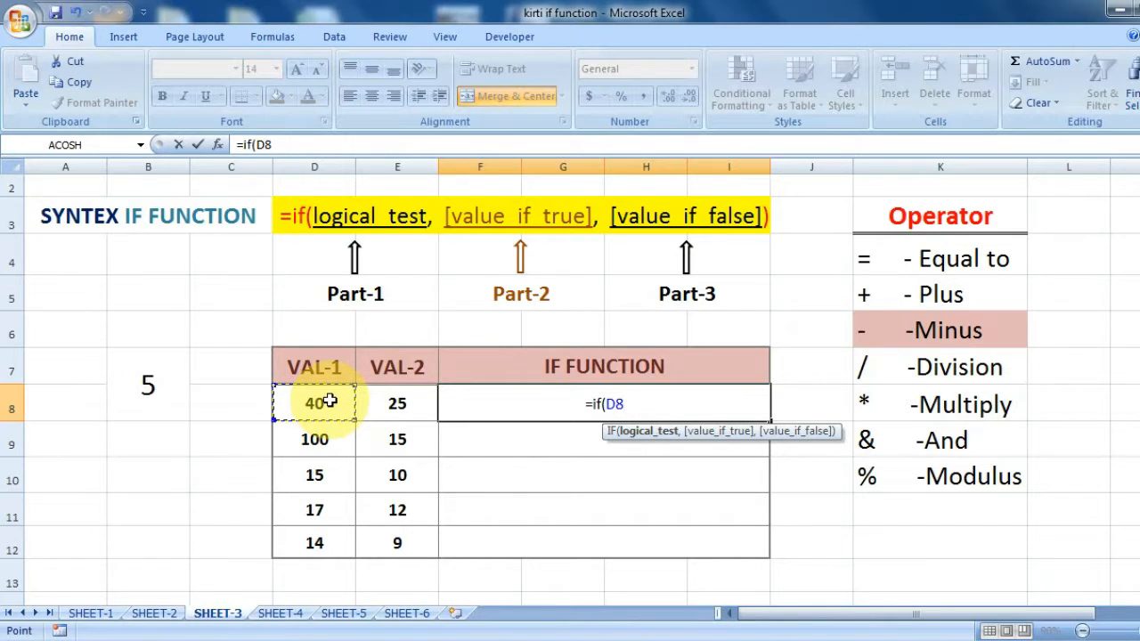
{"action": "type", "text": "-"}
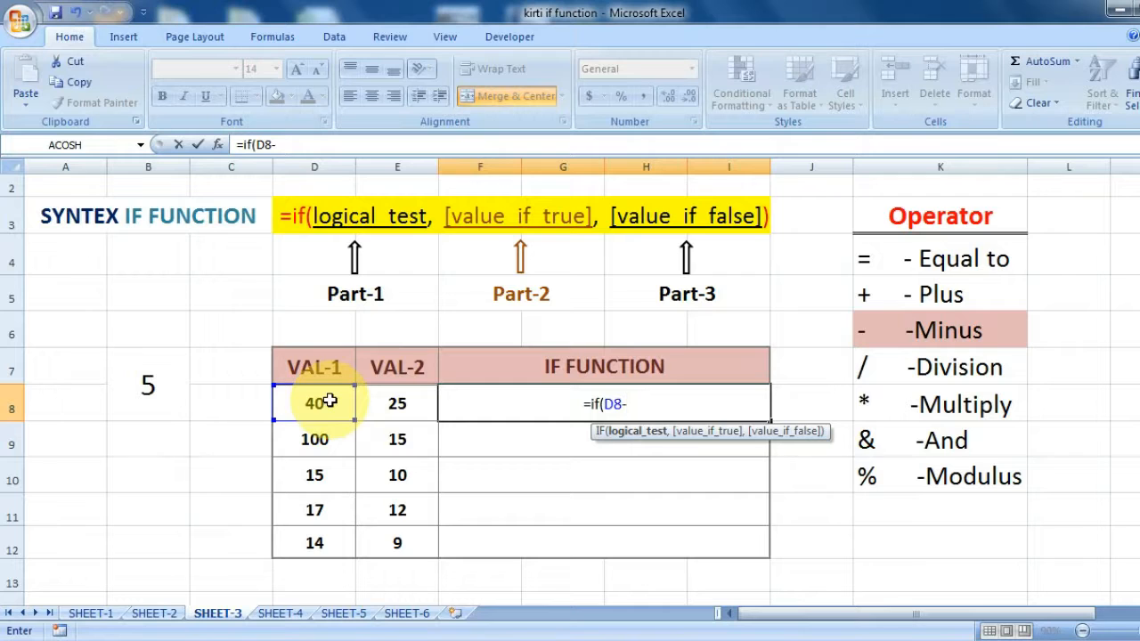
{"action": "left_click", "coordinate": [414, 412]}
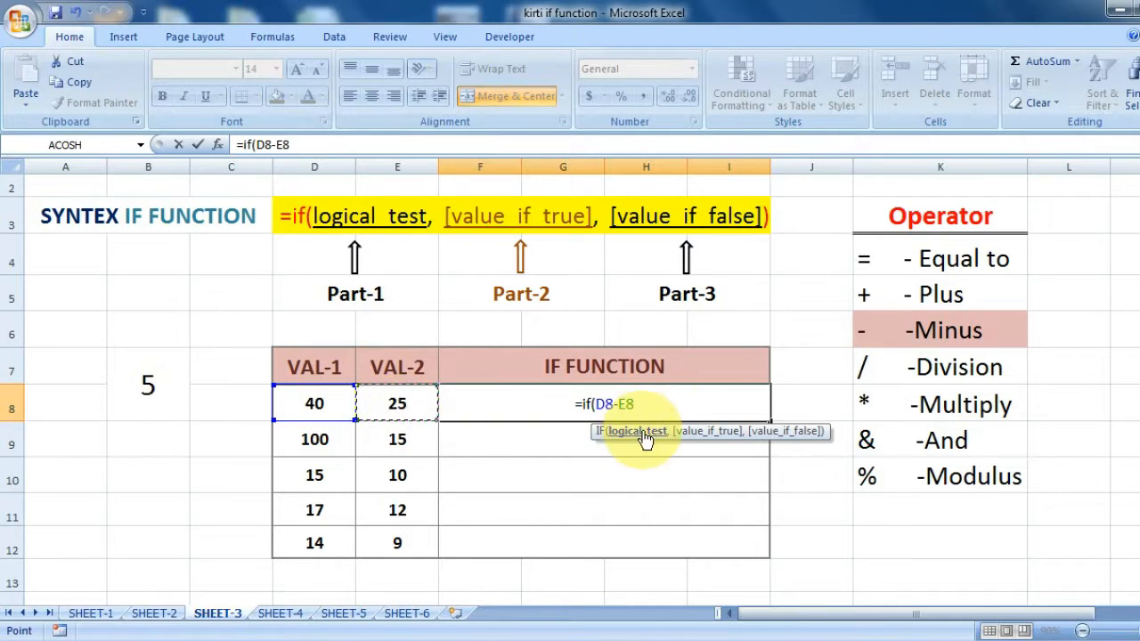
{"action": "type", "text": "=5"}
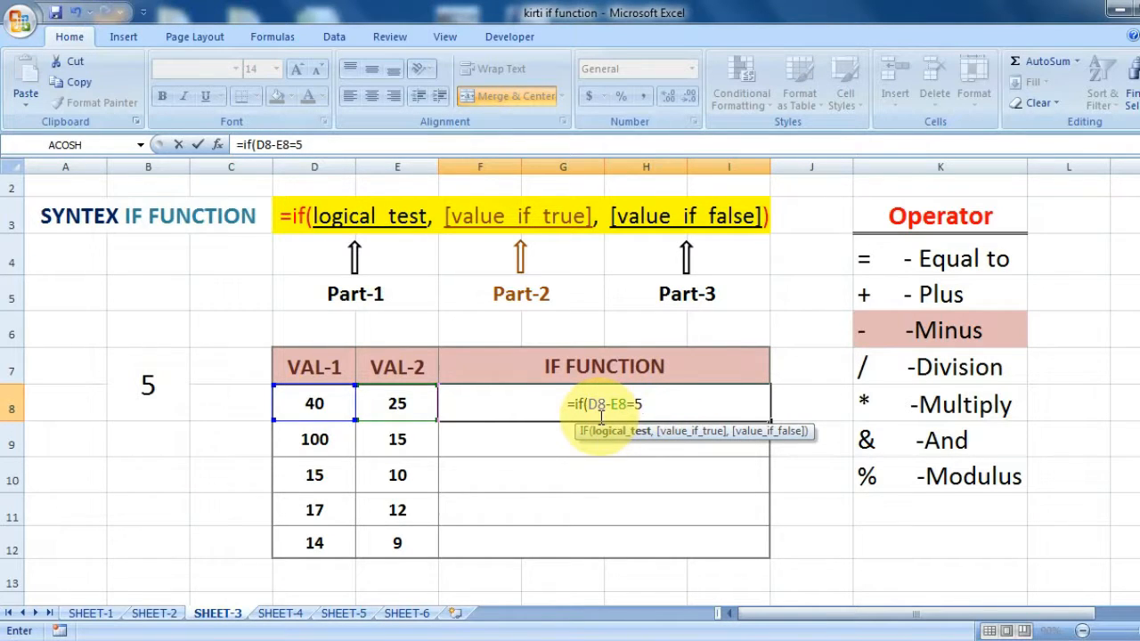
{"action": "type", "text": ","}
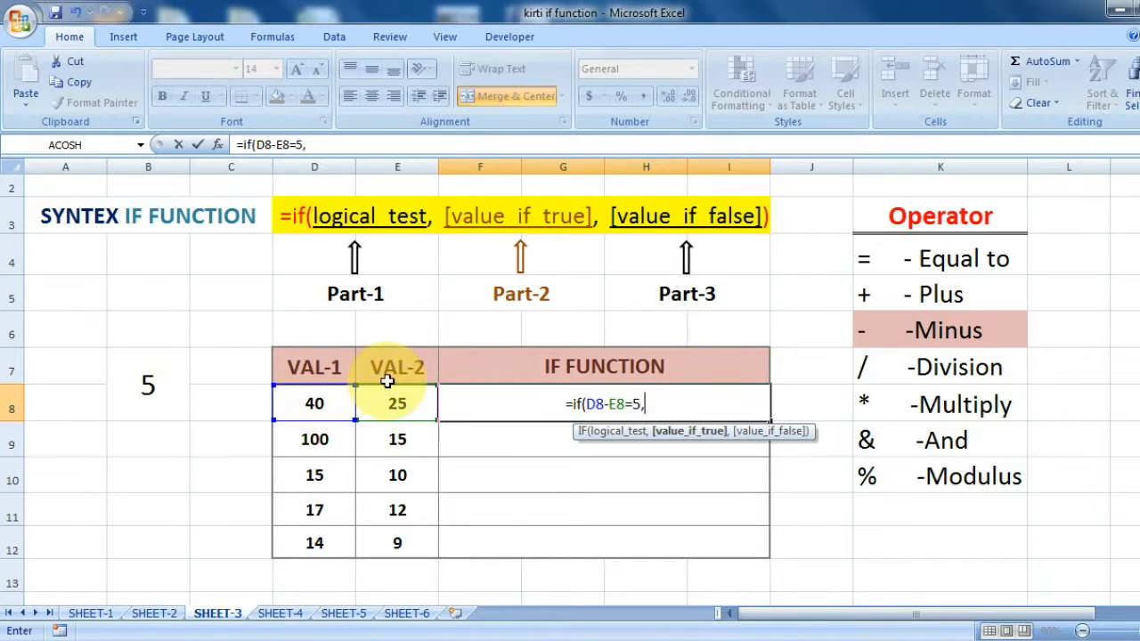
Step: Enter D8-E8 as the value-if-true argument of the IF formula in F8
{"action": "double_click", "coordinate": [634, 405]}
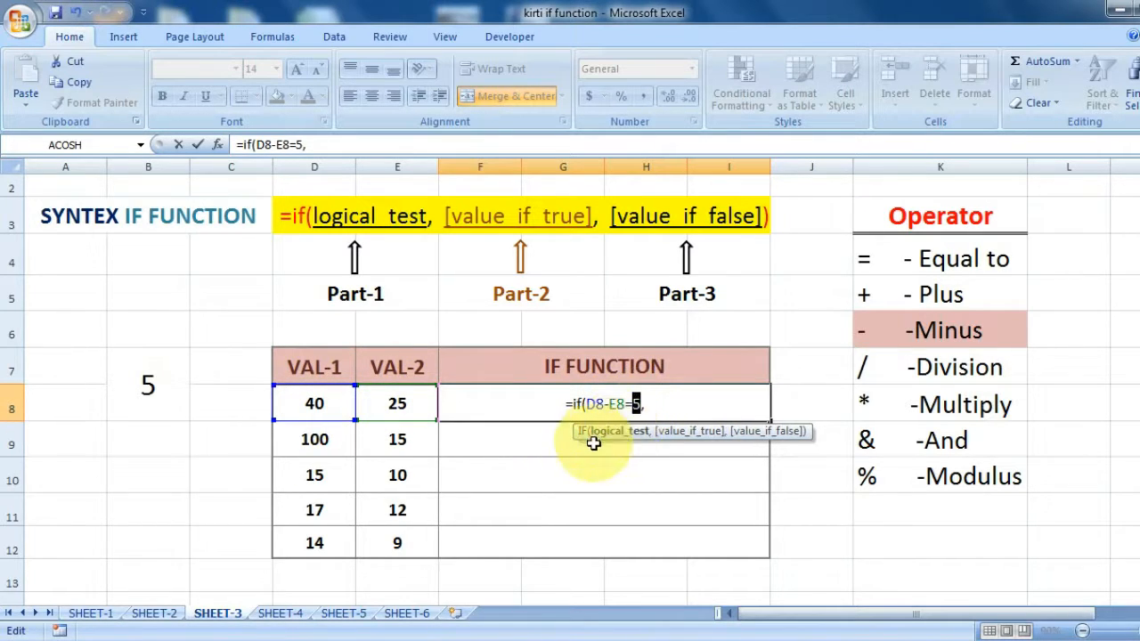
{"action": "left_click", "coordinate": [647, 405]}
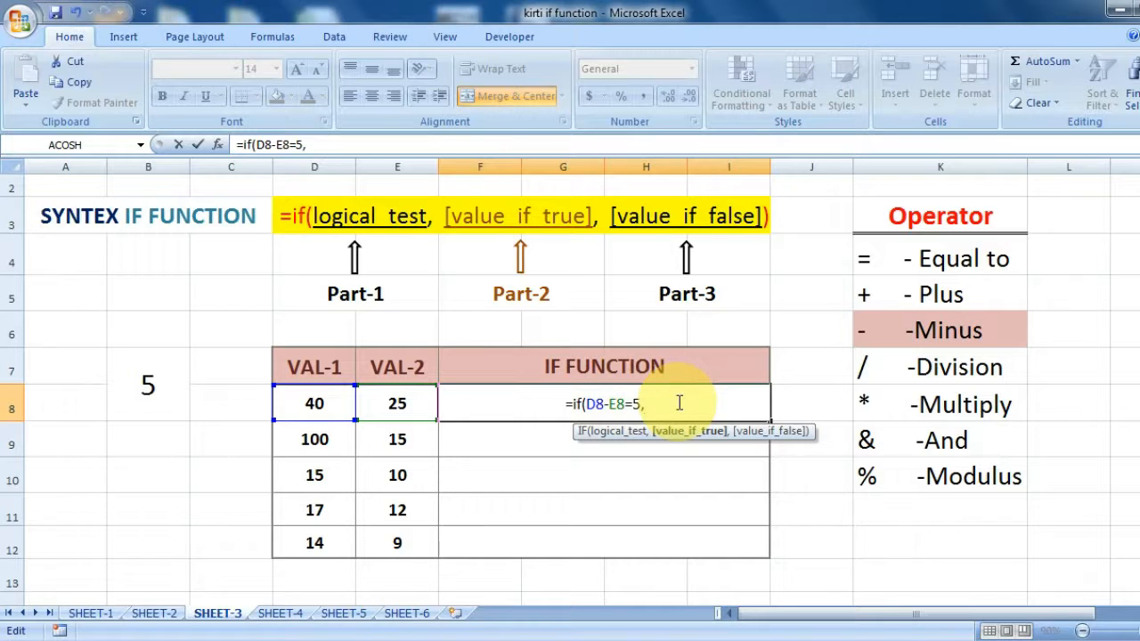
{"action": "type", "text": "5"}
{"action": "key", "text": "BackSpace"}
{"action": "left_click", "coordinate": [314, 404]}
{"action": "type", "text": "-"}
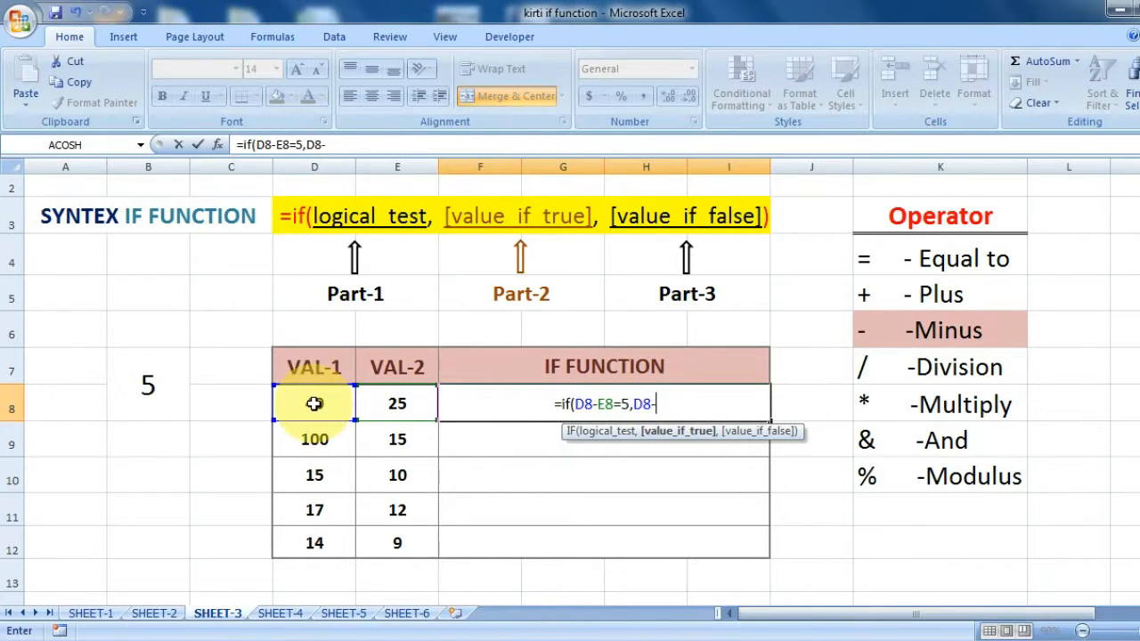
{"action": "left_click", "coordinate": [398, 404]}
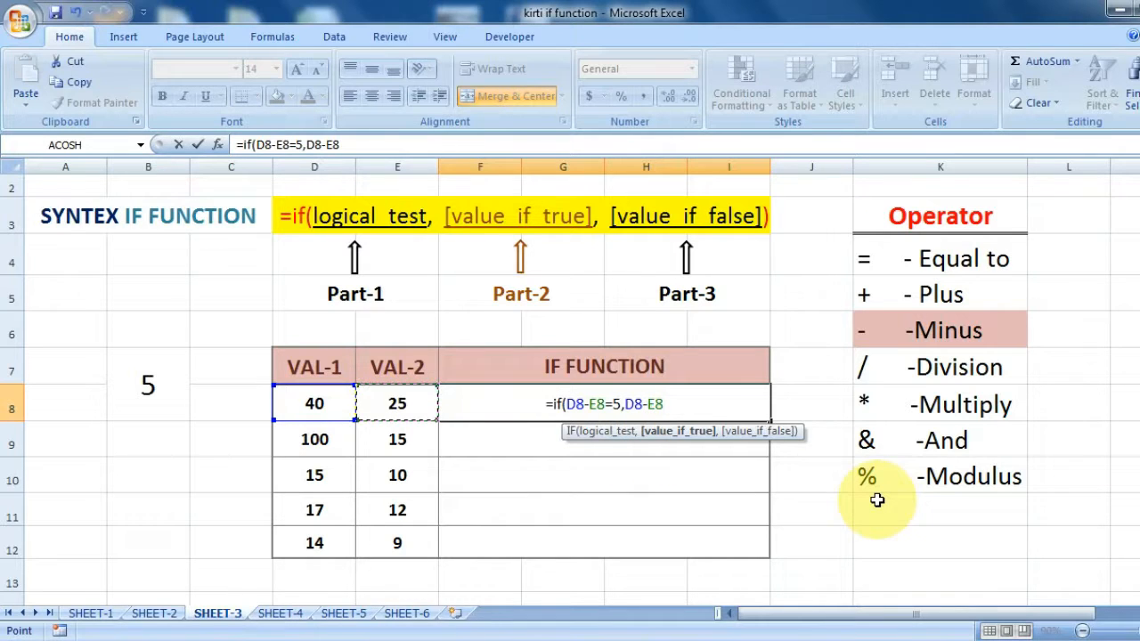
{"action": "type", "text": ","}
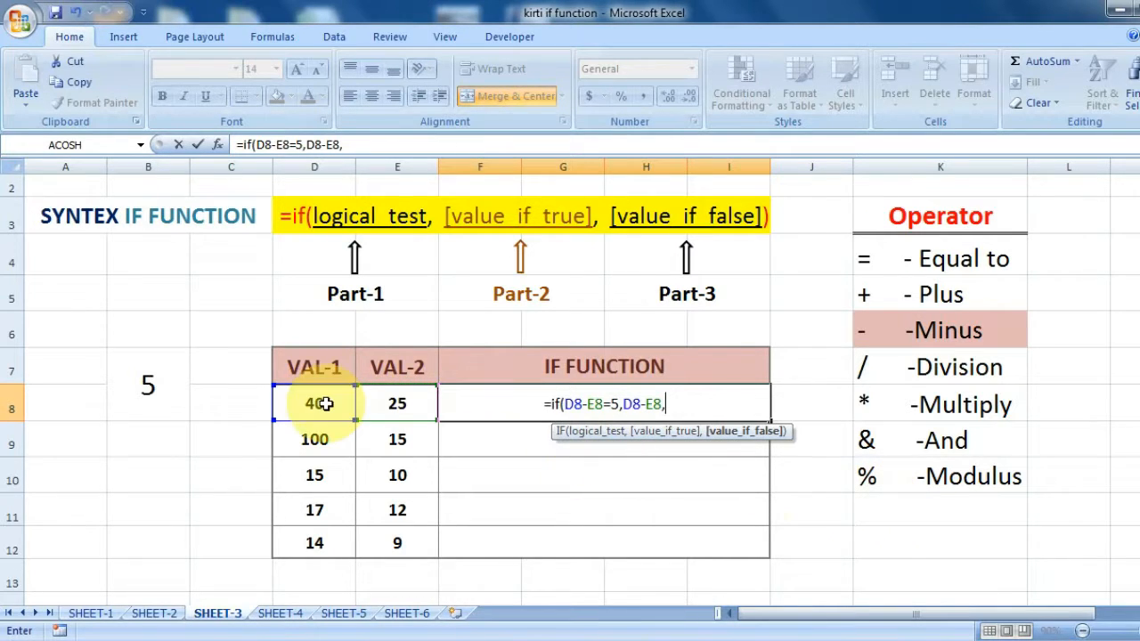
Step: Enter " " as the value-if-false argument, close the parenthesis, and commit the formula in F8
{"action": "left_click", "coordinate": [689, 409]}
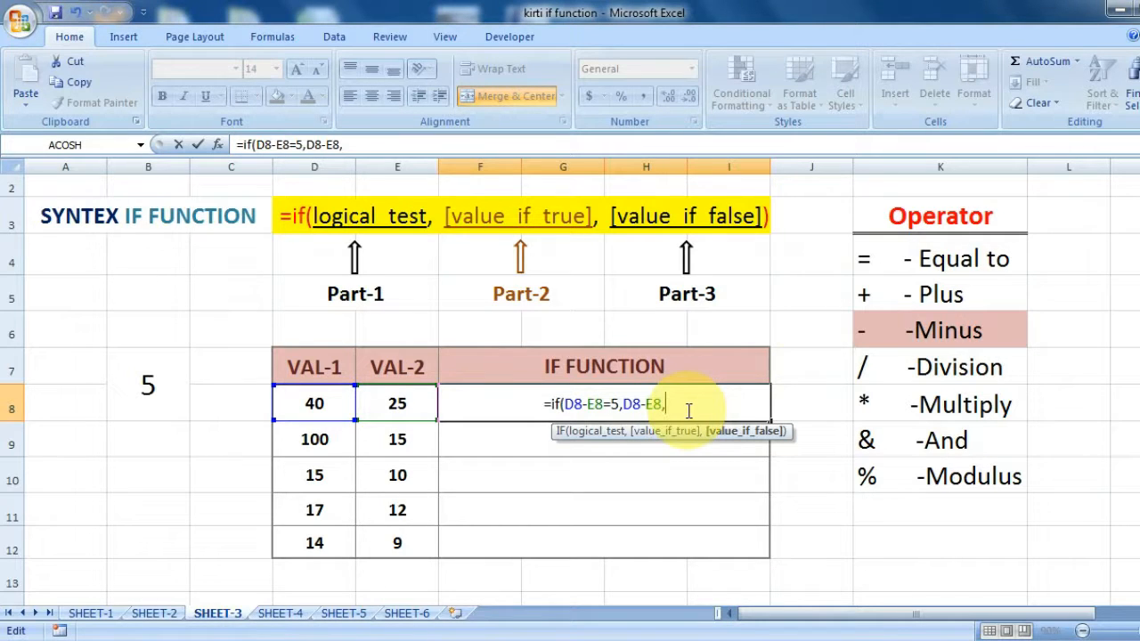
{"action": "type", "text": "\" \""}
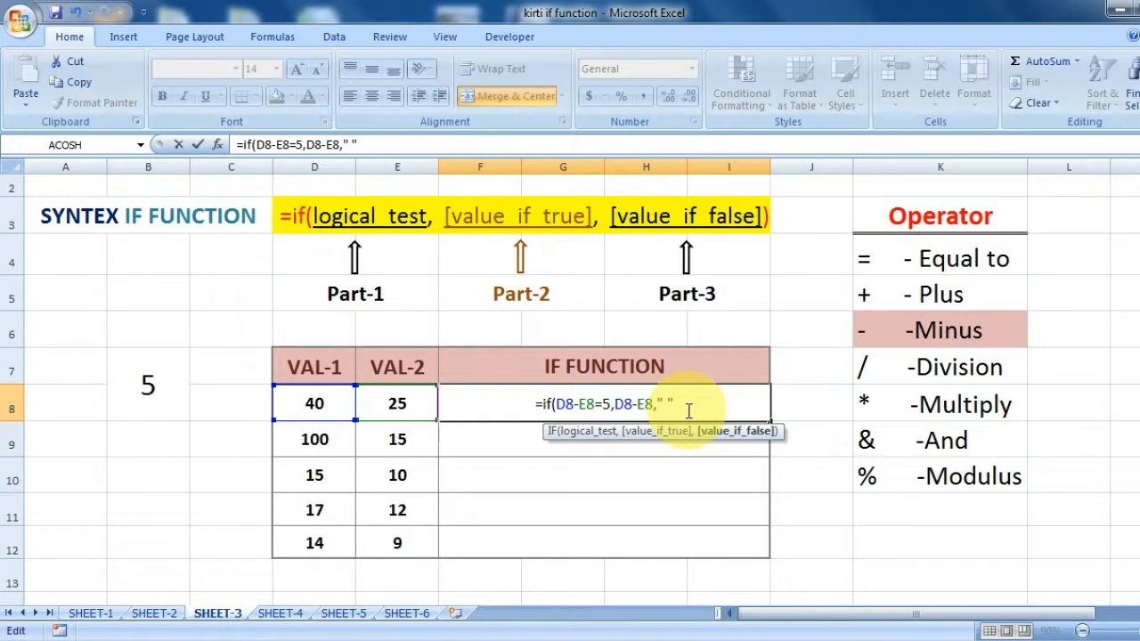
{"action": "type", "text": ")"}
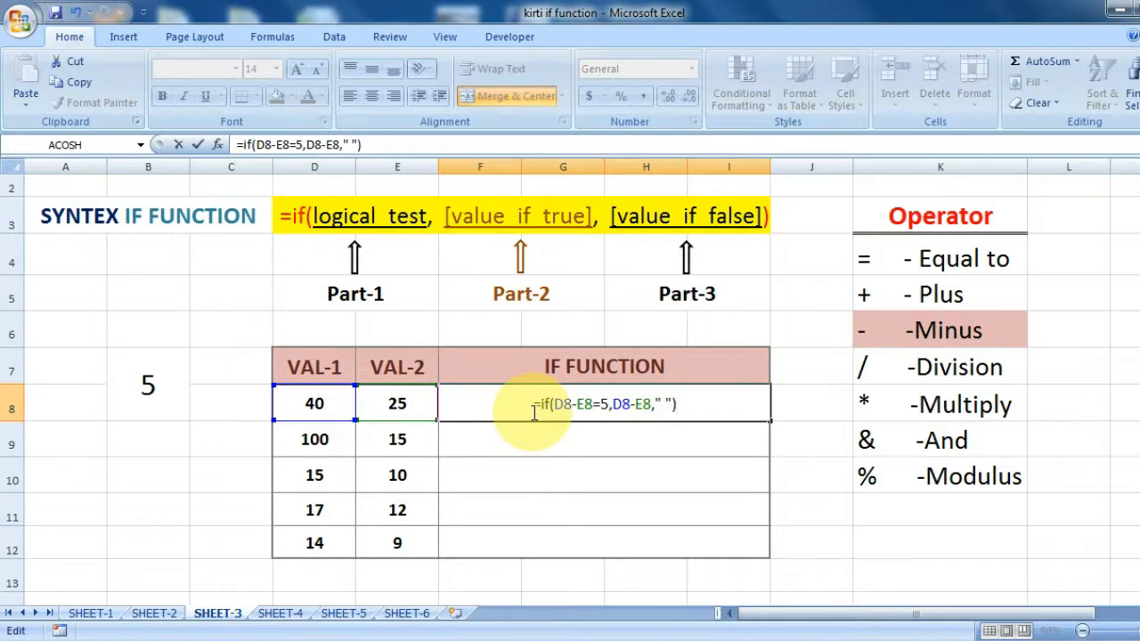
{"action": "left_click_drag", "start_coordinate": [554, 403], "coordinate": [613, 403]}
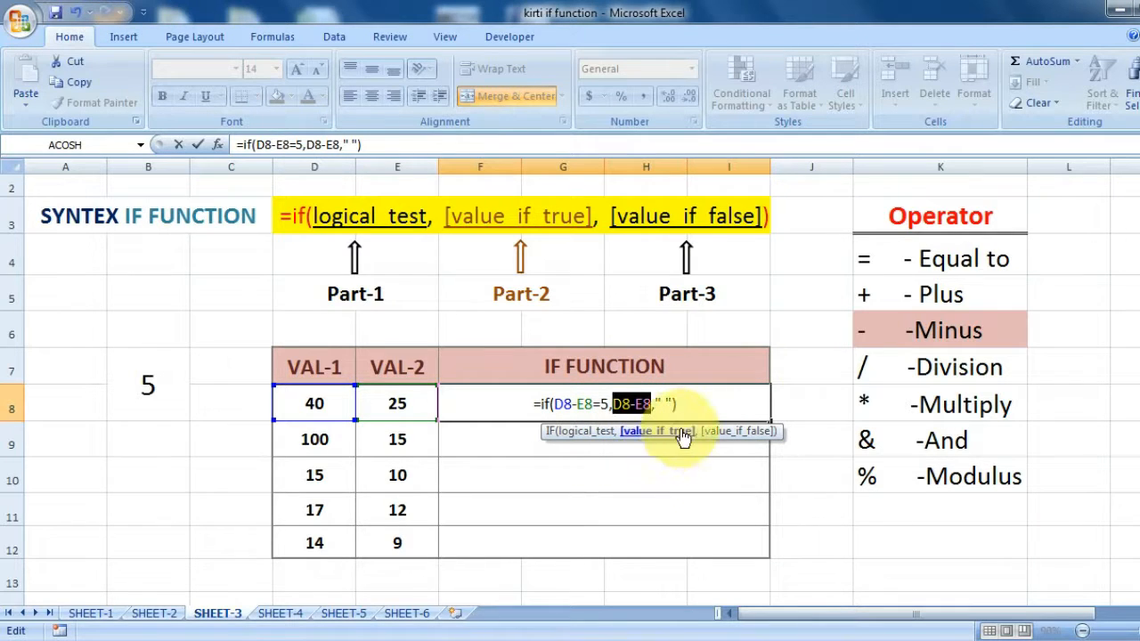
{"action": "left_click_drag", "start_coordinate": [673, 403], "coordinate": [656, 403]}
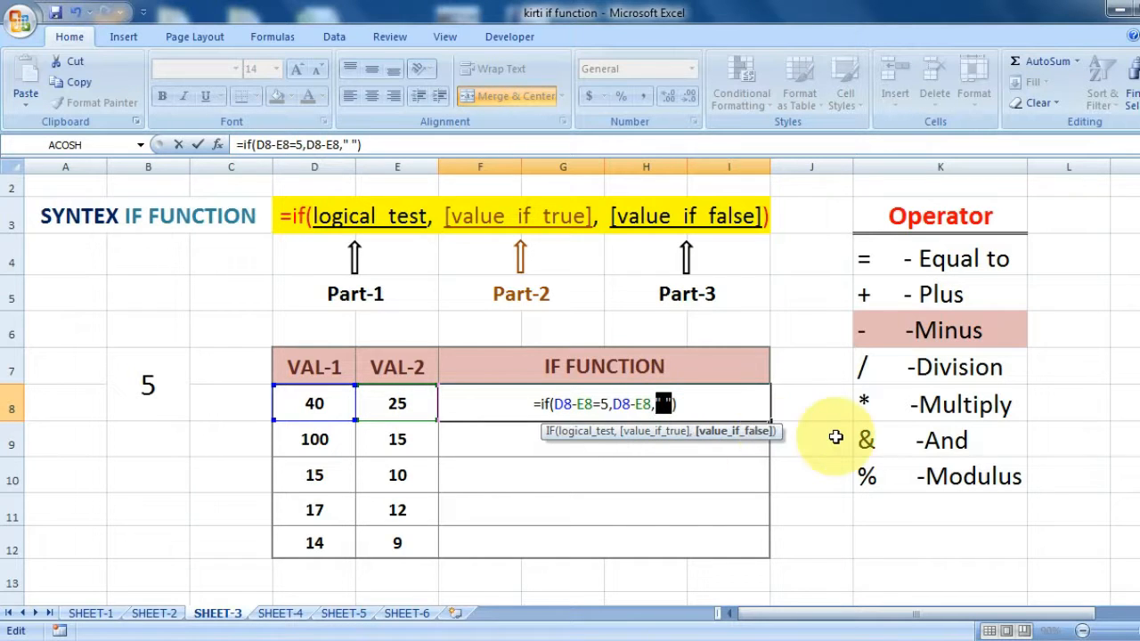
{"action": "key", "text": "Return"}
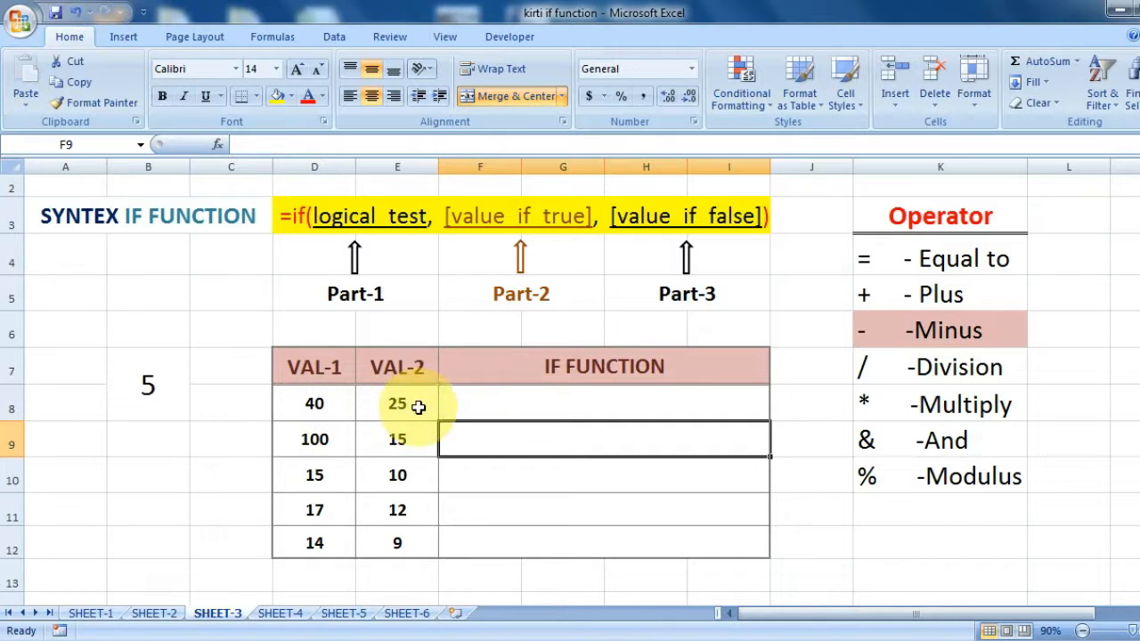
Step: Fill the IF formula from F8 down through row 12 and check the results in rows 10 to 12
{"action": "left_click", "coordinate": [588, 403]}
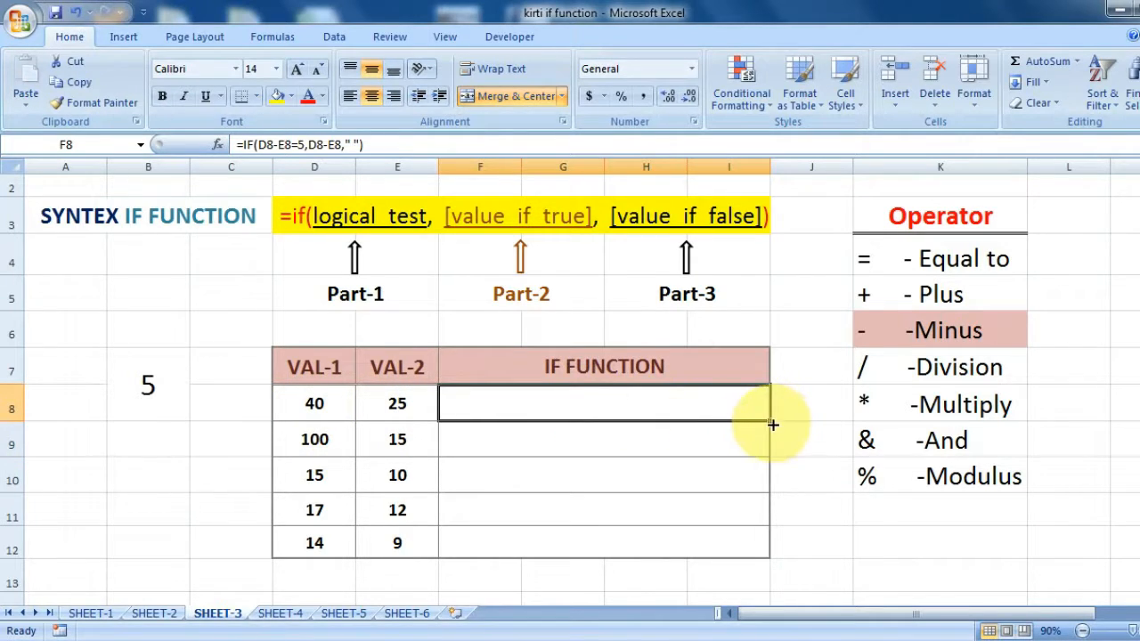
{"action": "left_click_drag", "start_coordinate": [771, 424], "coordinate": [766, 557]}
{"action": "left_click", "coordinate": [314, 478]}
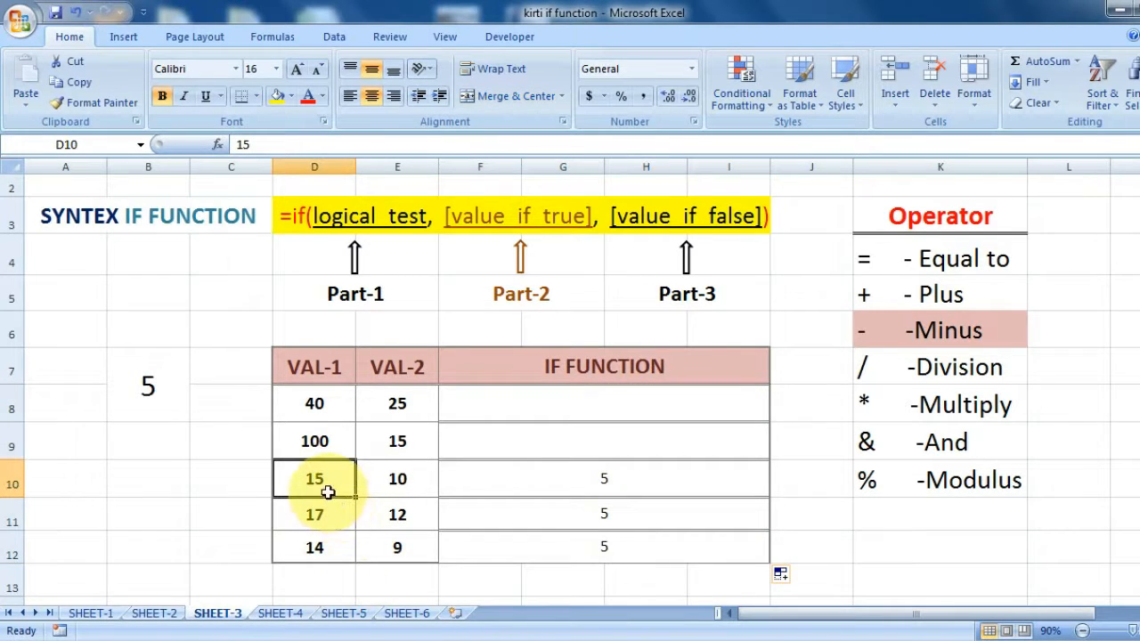
{"action": "left_click", "coordinate": [614, 481]}
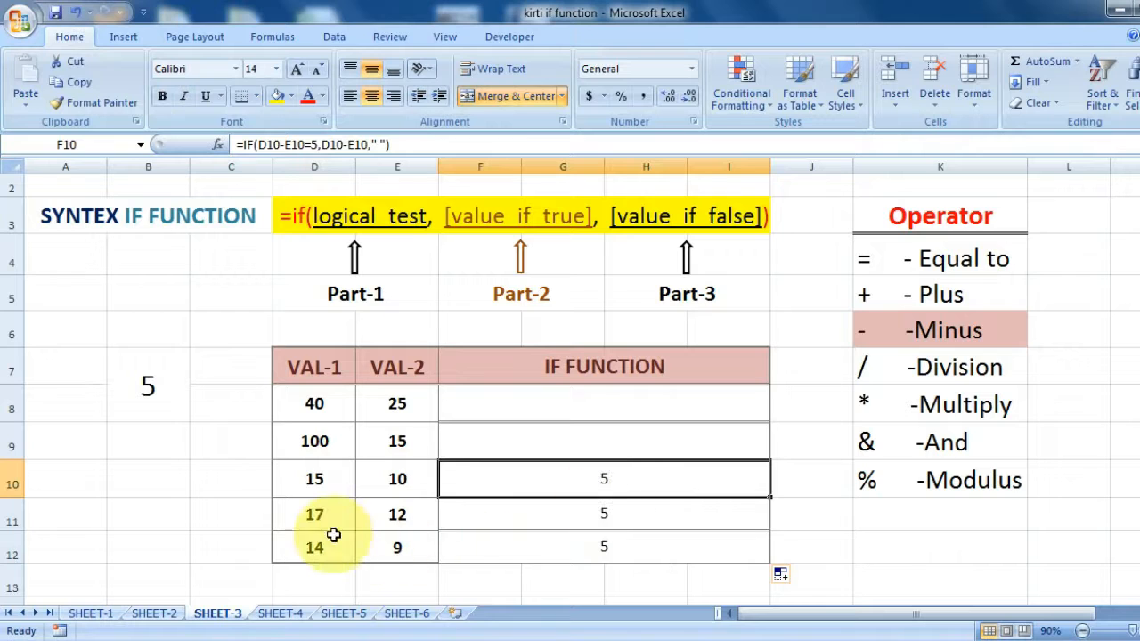
{"action": "left_click", "coordinate": [656, 524]}
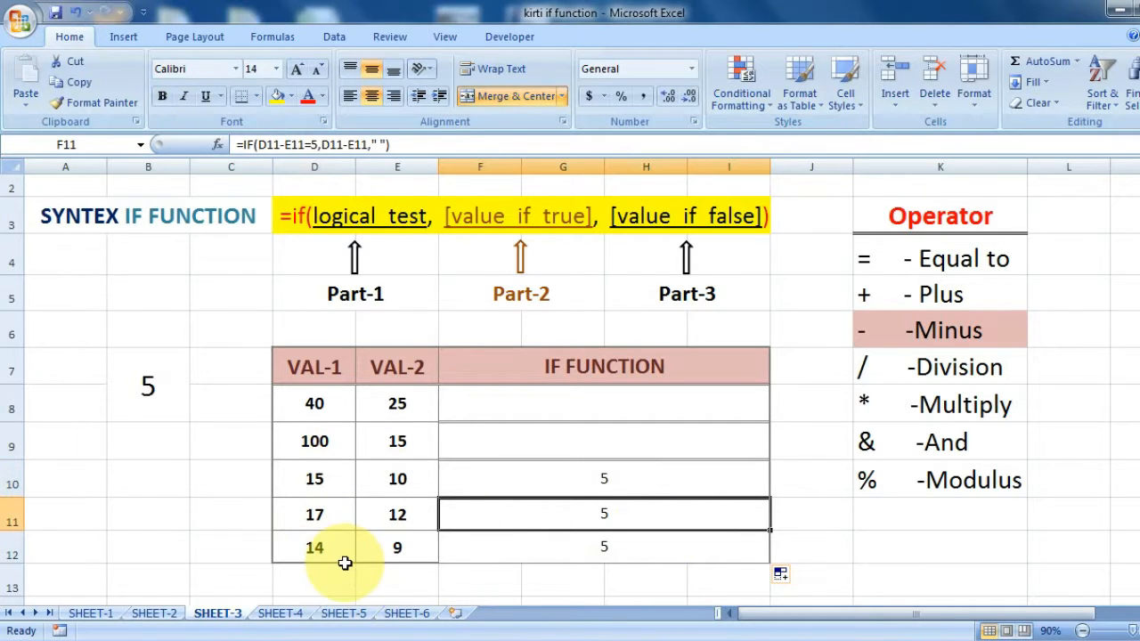
{"action": "left_click", "coordinate": [569, 546]}
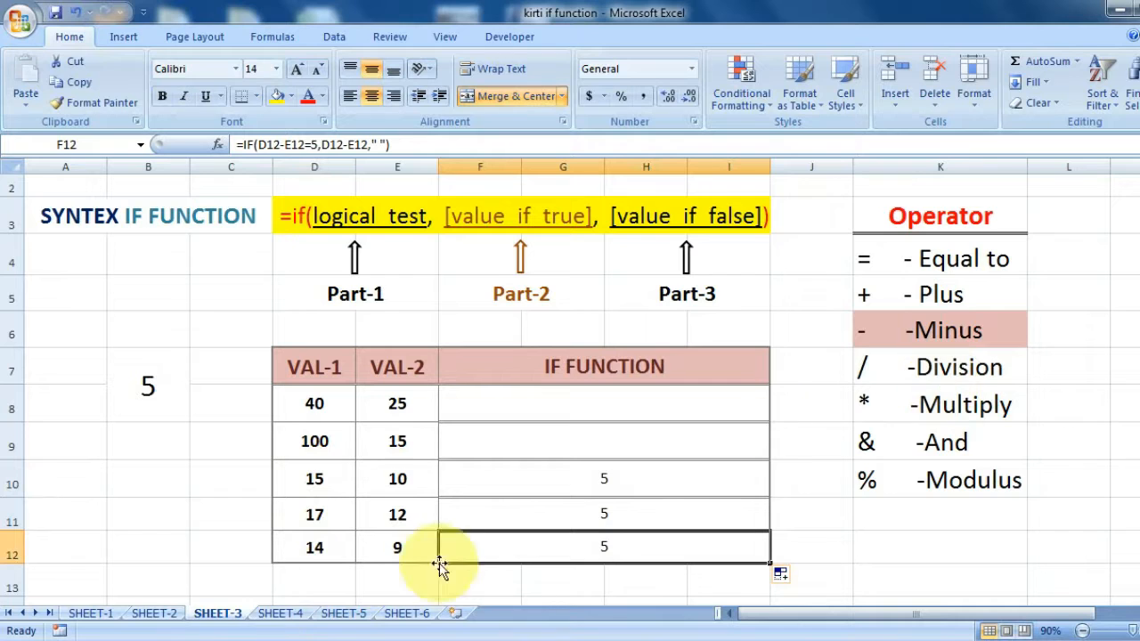
Step: Switch to SHEET-4 and review row 8's VAL-1 and VAL-2 values and the large number in column B
{"action": "left_click", "coordinate": [278, 614]}
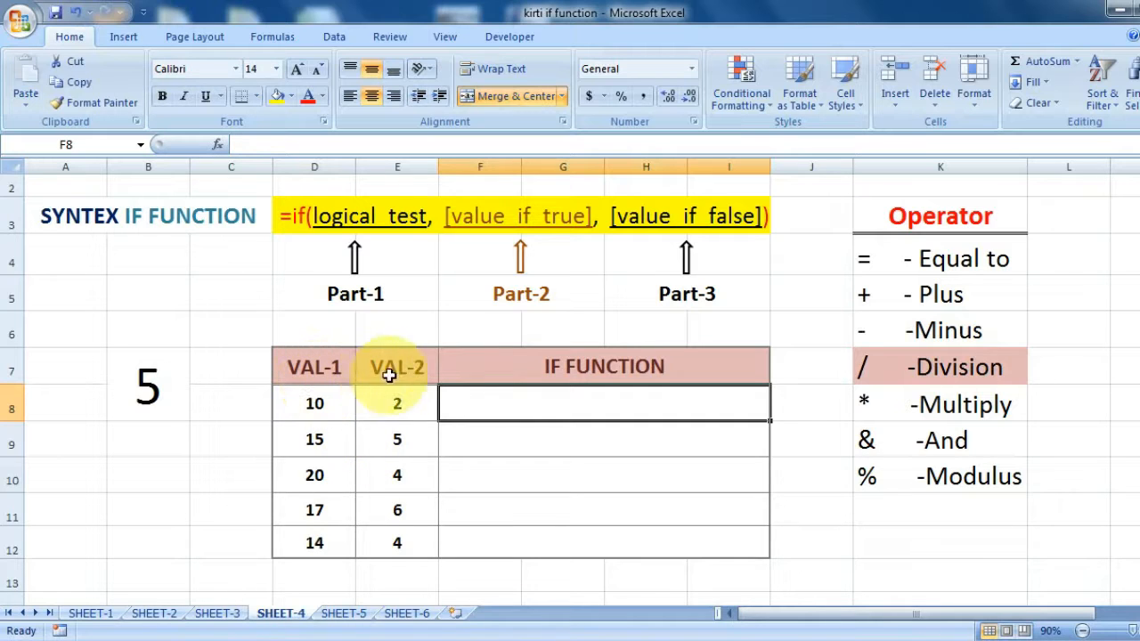
{"action": "left_click", "coordinate": [332, 405]}
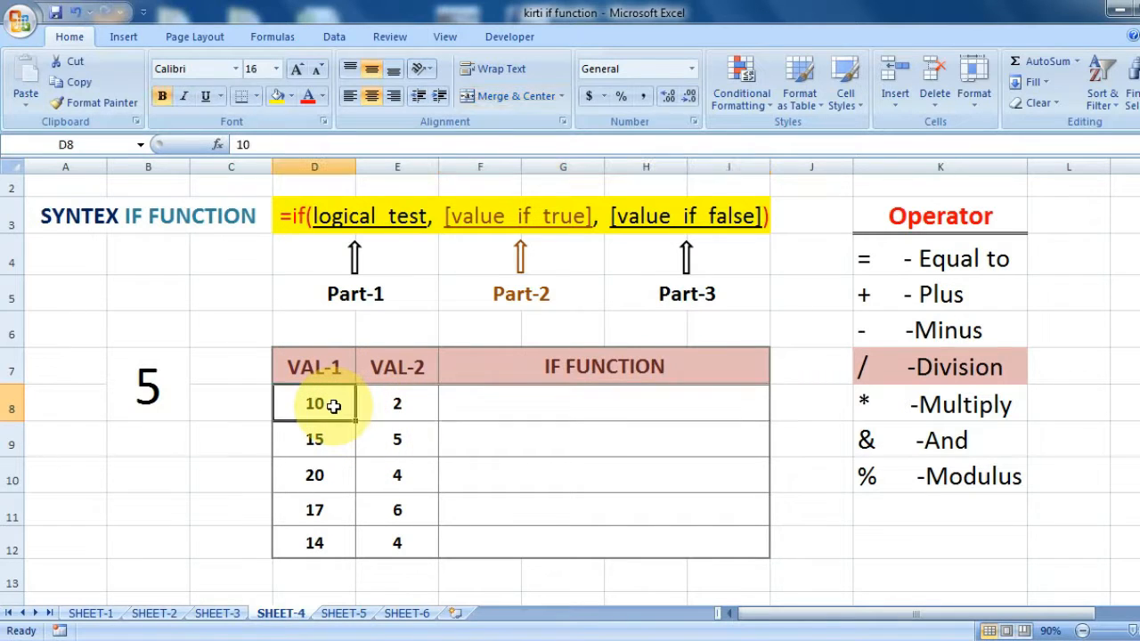
{"action": "left_click", "coordinate": [412, 403]}
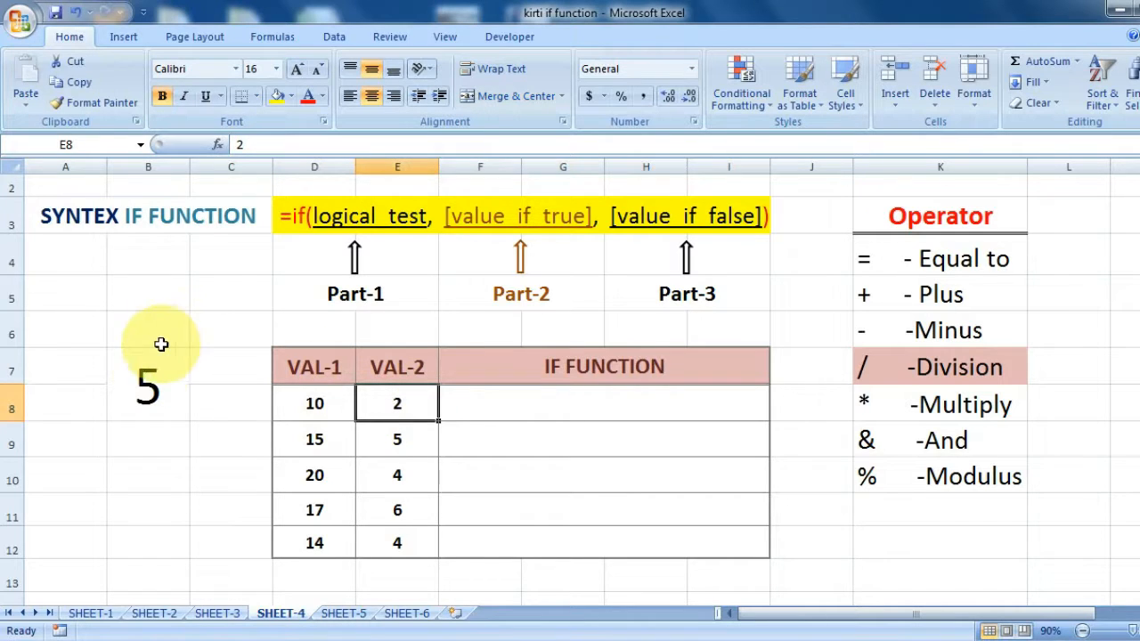
{"action": "left_click", "coordinate": [153, 379]}
Step: Start an IF formula in F8 of SHEET-4 with the logical test D8/E8=5
{"action": "left_click", "coordinate": [526, 407]}
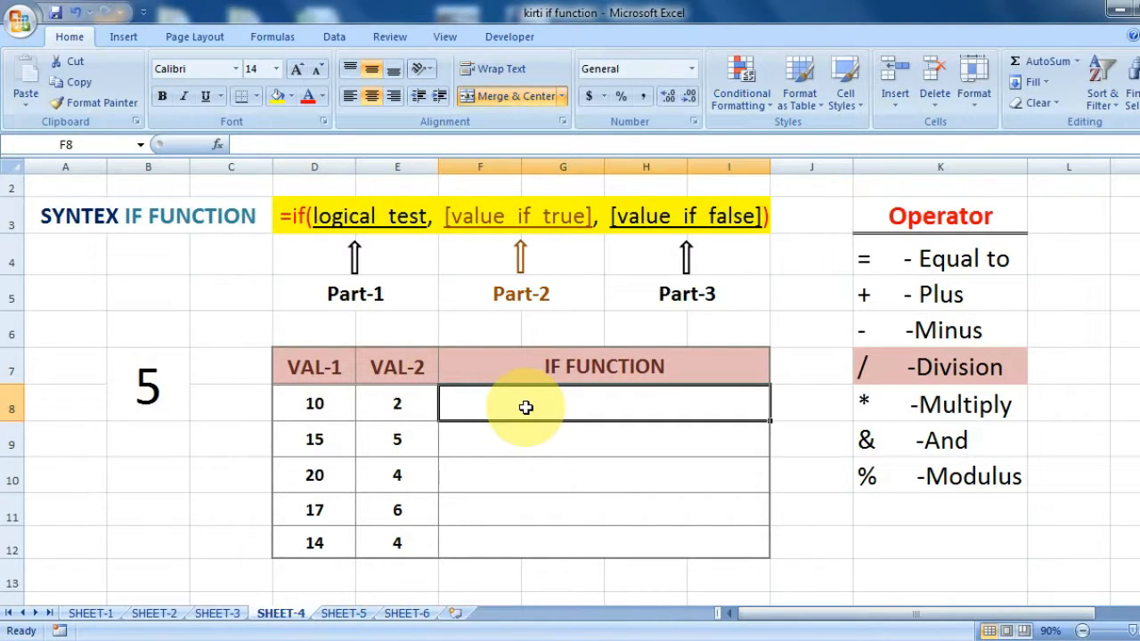
{"action": "double_click", "coordinate": [515, 398]}
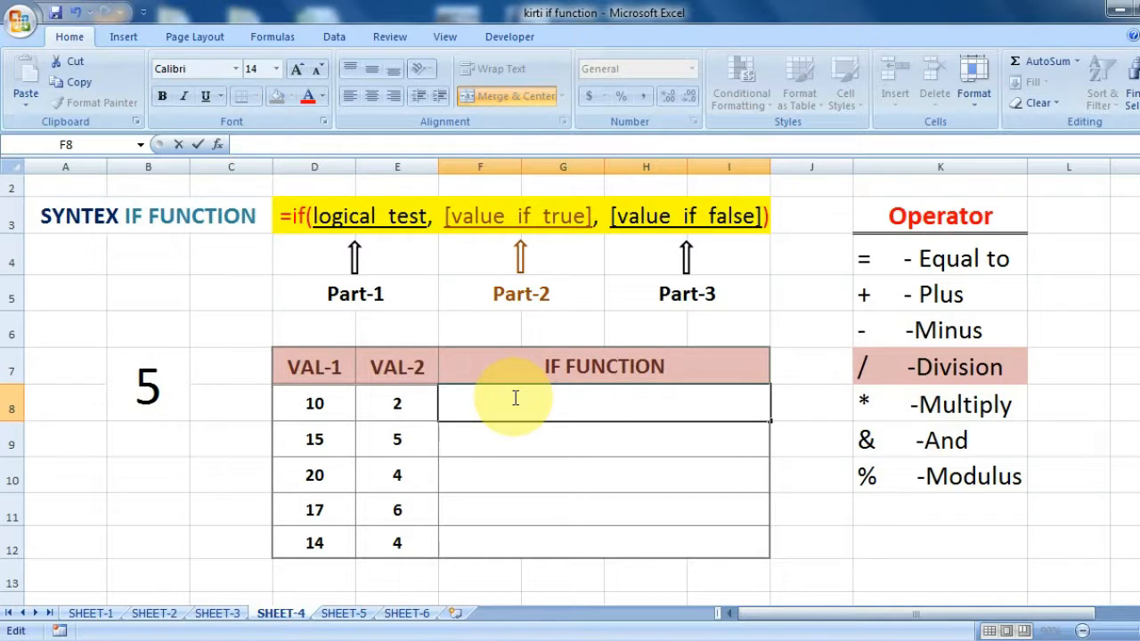
{"action": "type", "text": "=if"}
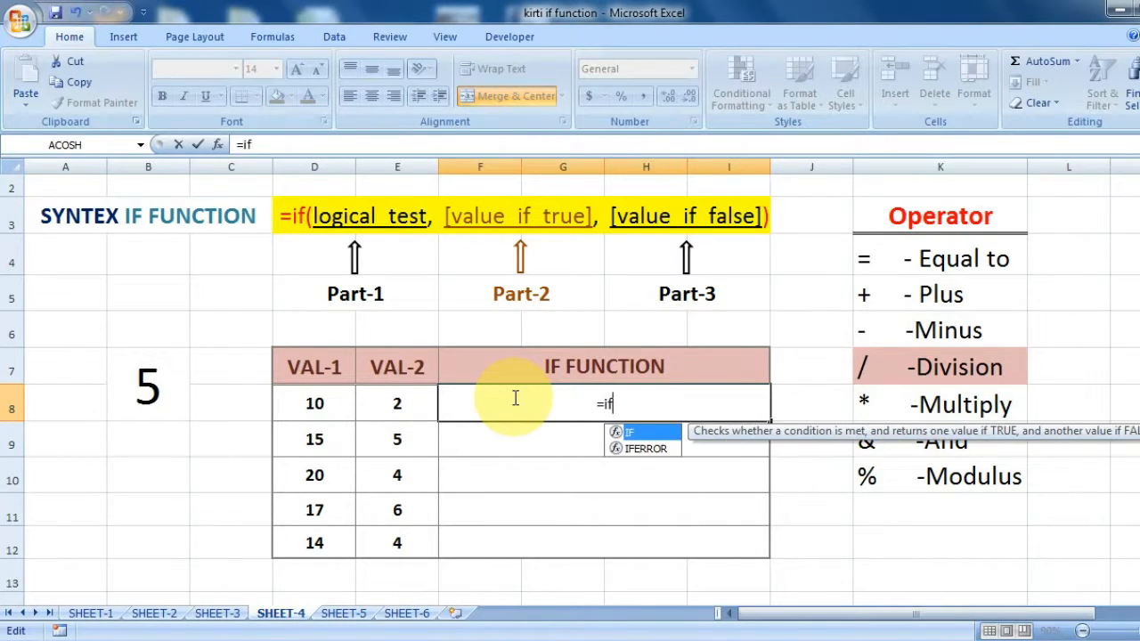
{"action": "type", "text": "("}
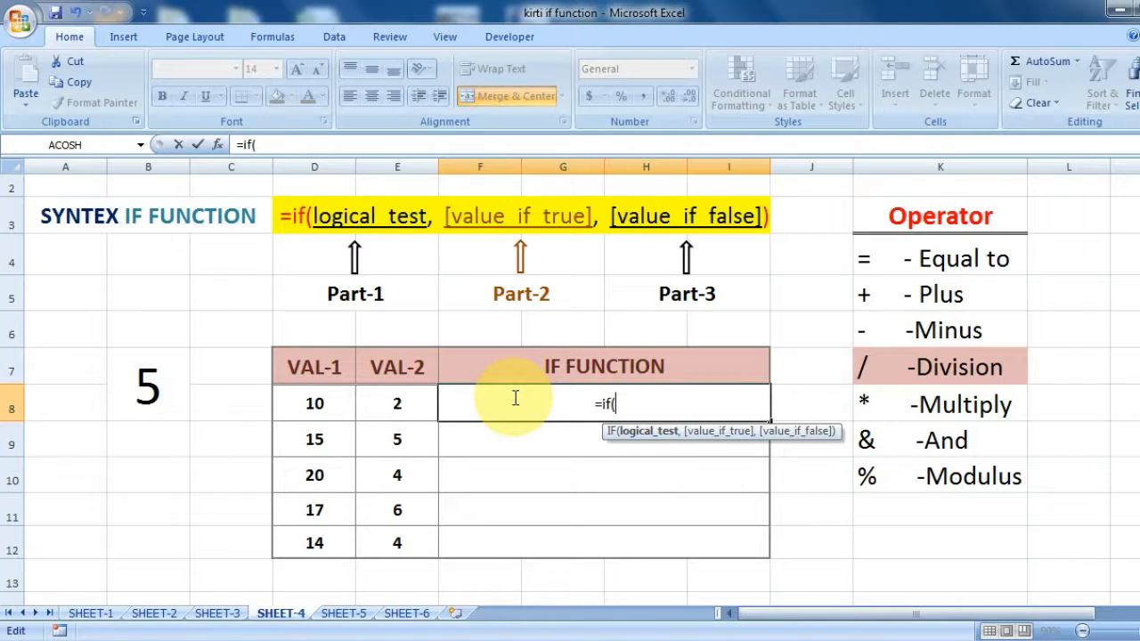
{"action": "left_click", "coordinate": [322, 401]}
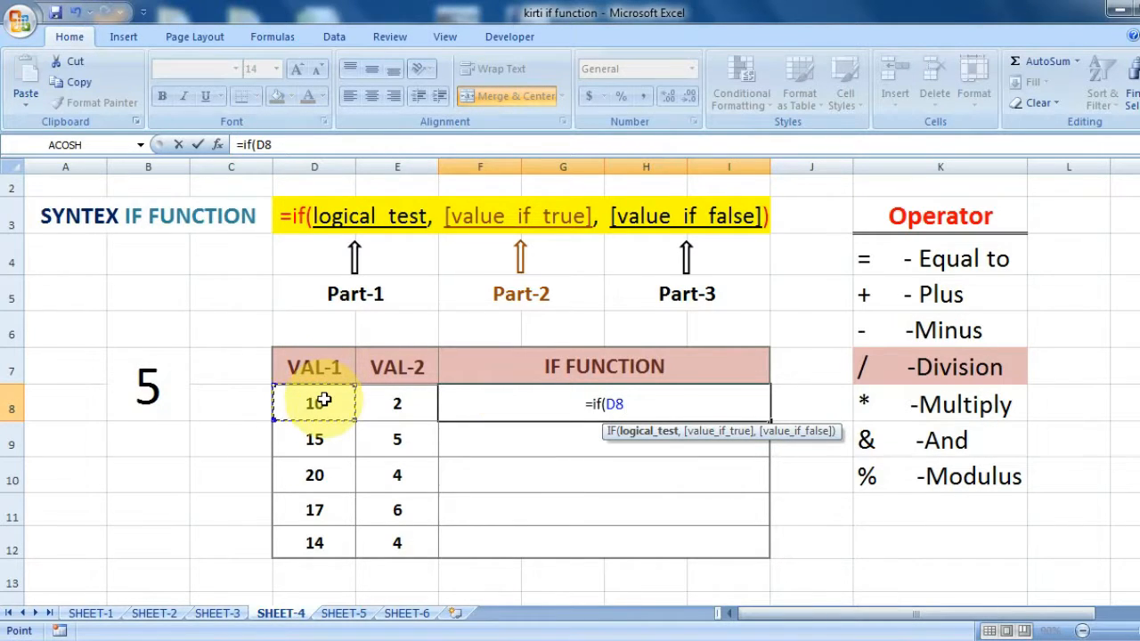
{"action": "type", "text": "/"}
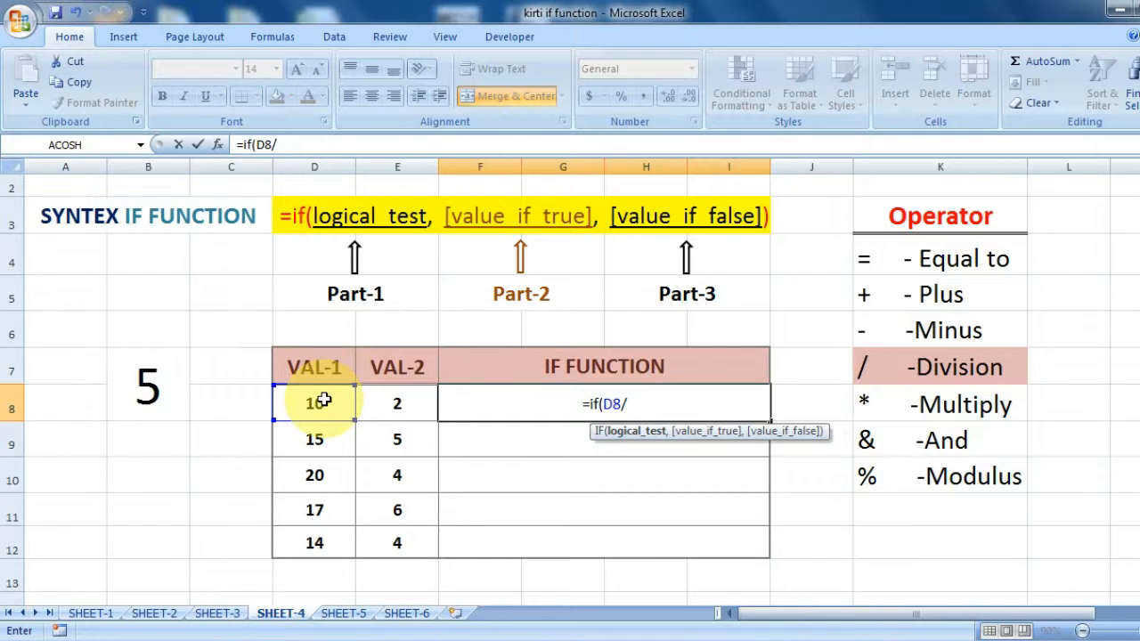
{"action": "left_click", "coordinate": [370, 401]}
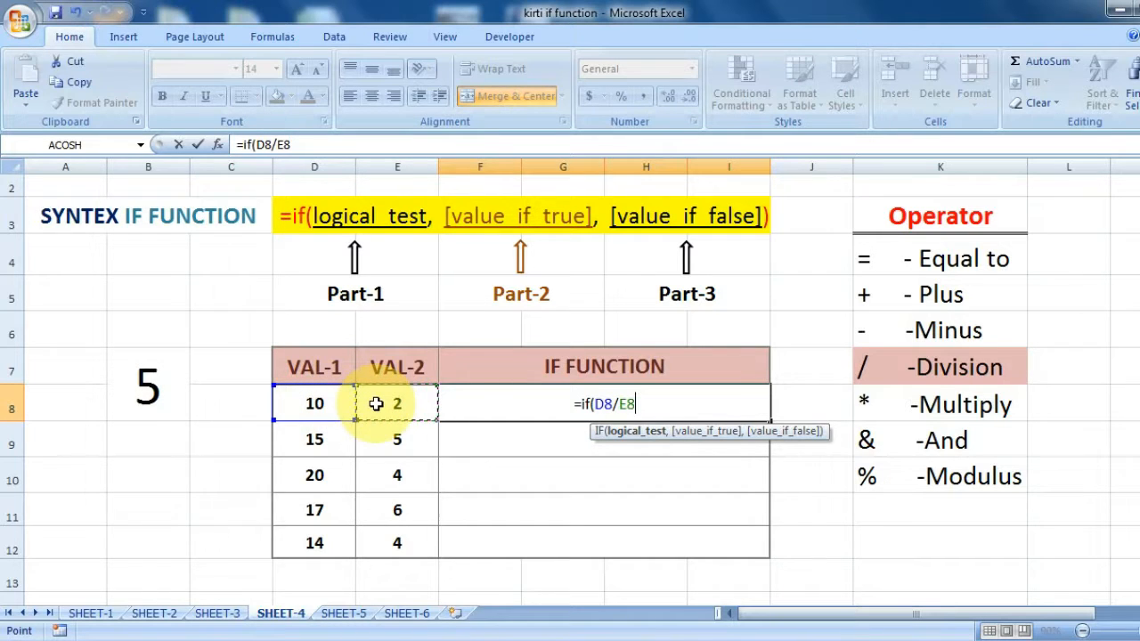
{"action": "type", "text": "=5"}
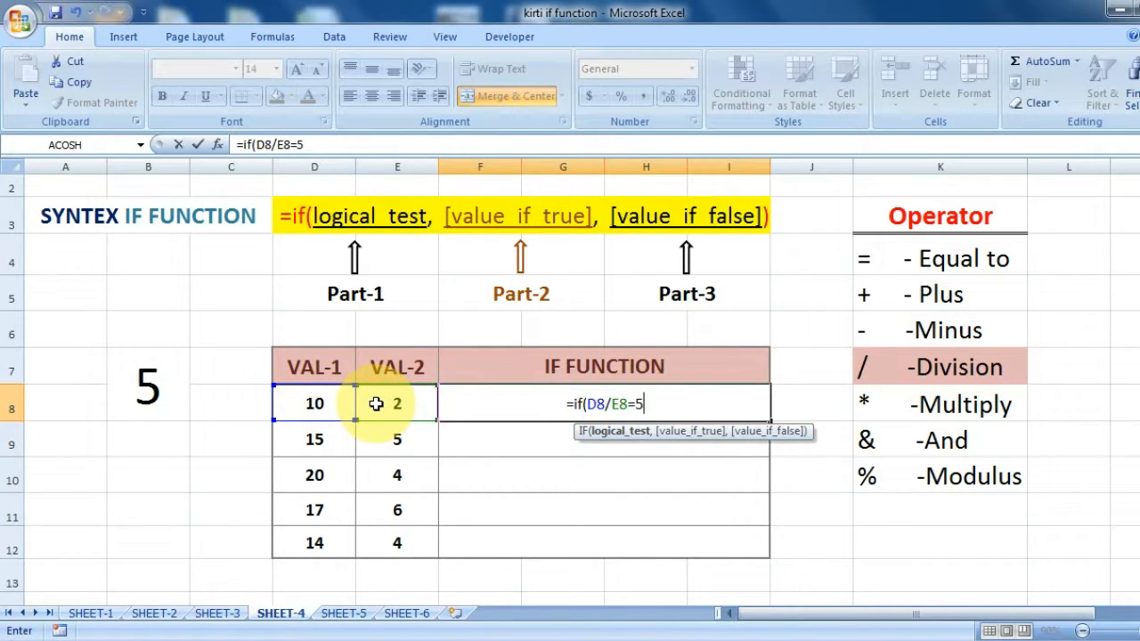
Step: Enter "MATCH" as the value-if-true argument of the formula in F8 and begin the value-if-false text with "E"
{"action": "type", "text": ","}
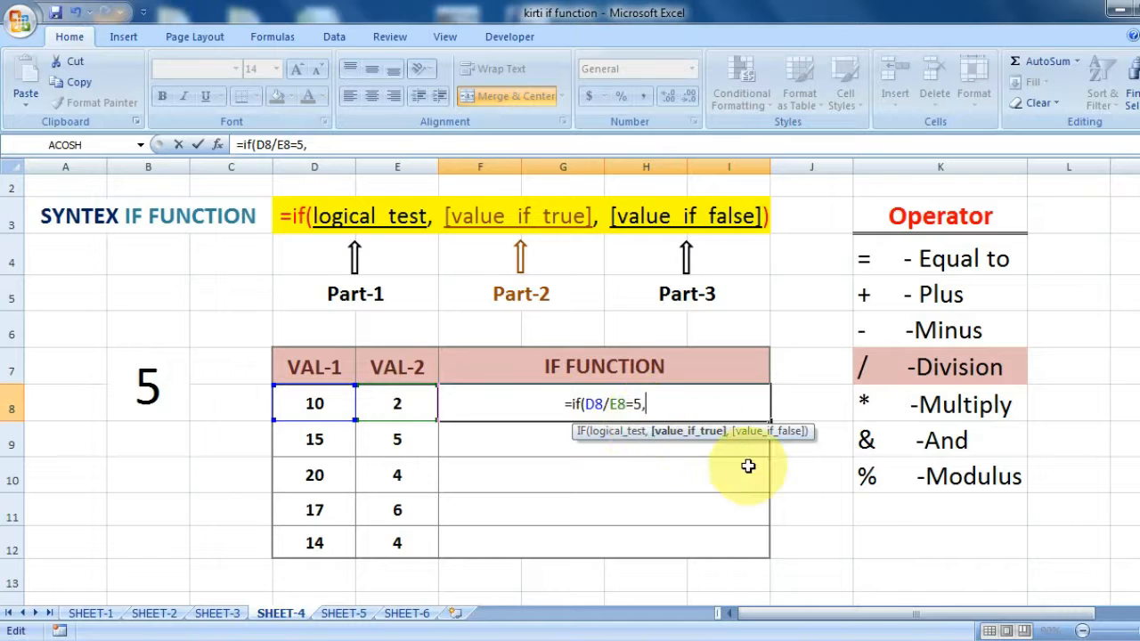
{"action": "type", "text": "\""}
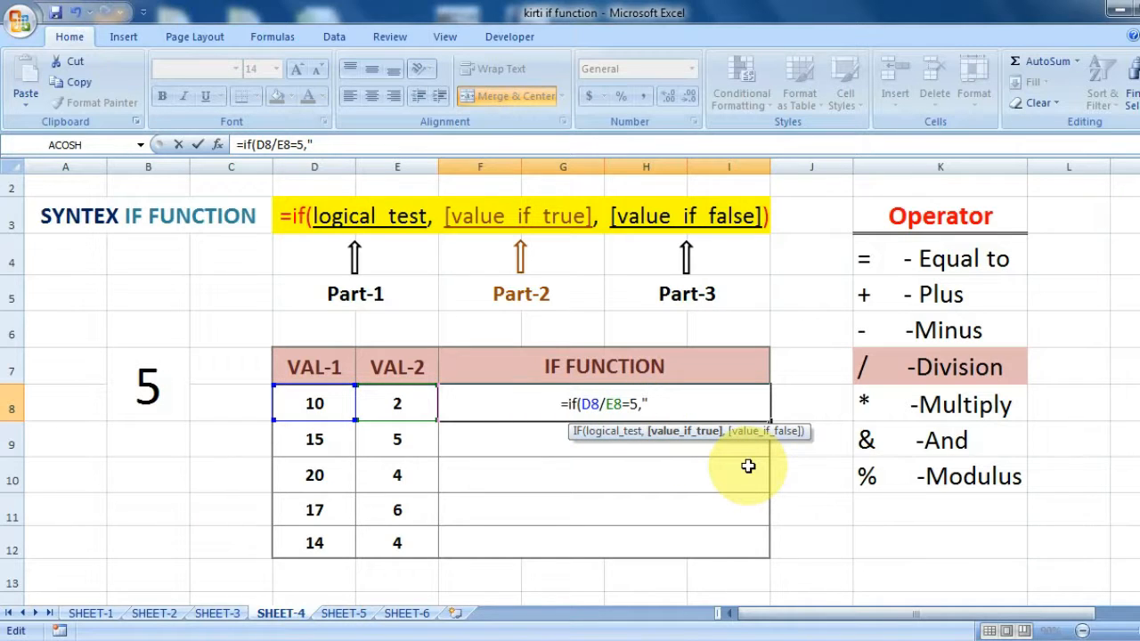
{"action": "type", "text": "MATCH\",\"E"}
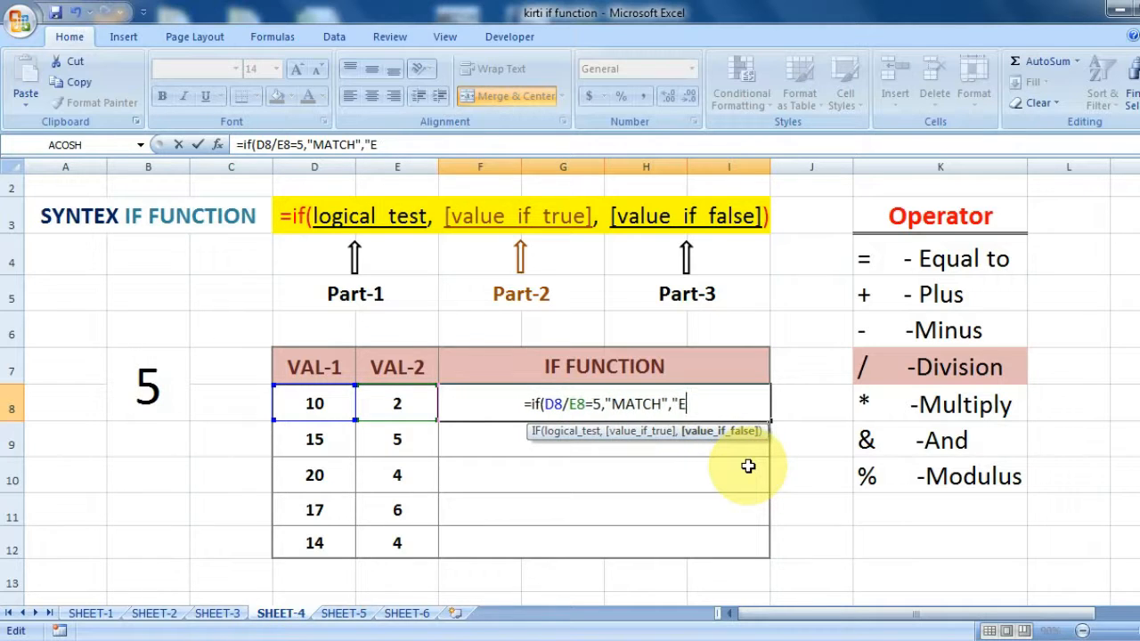